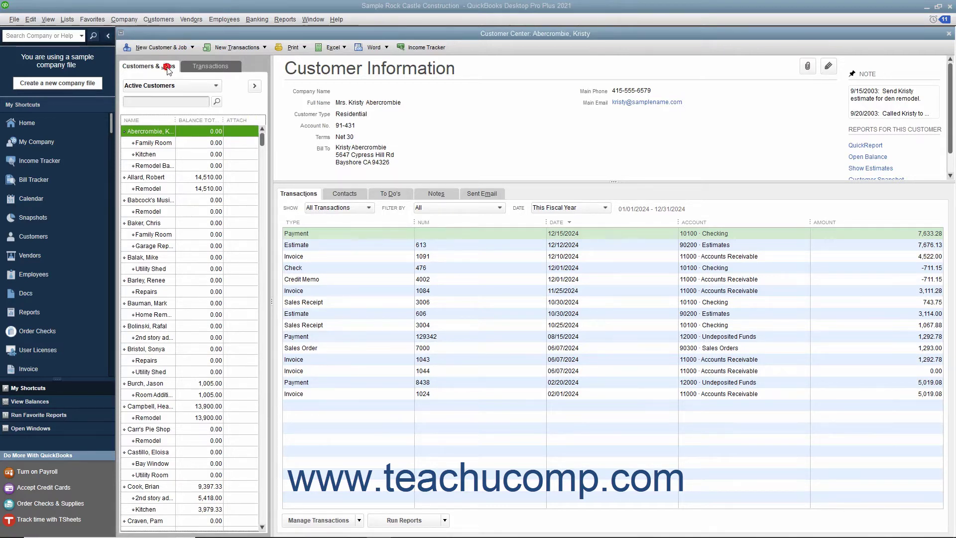
- Look over the customer and job list, viewing the first customer's Family Room job and that customer's own record
scroll(199, 237, "down", 3)
scroll(199, 238, "up", 3)
left_click(164, 144)
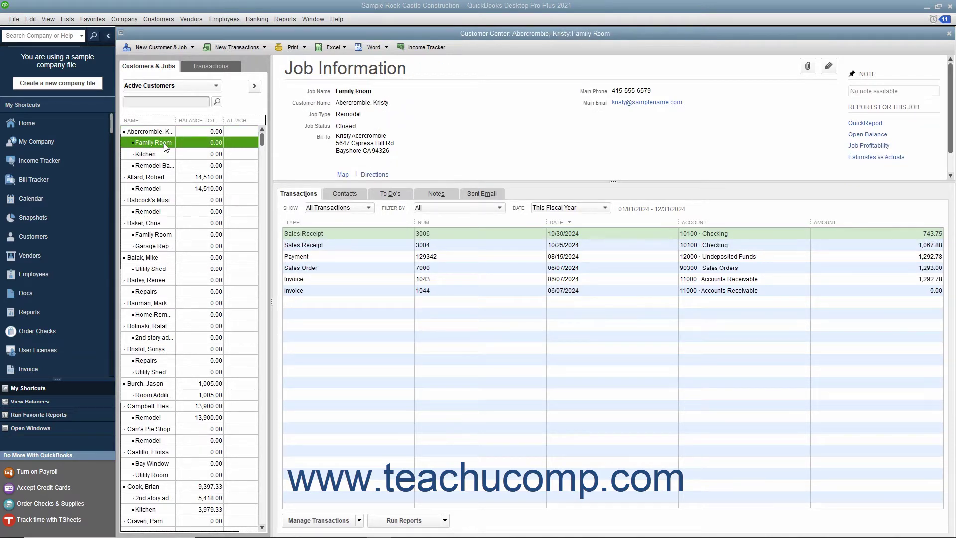
left_click(163, 130)
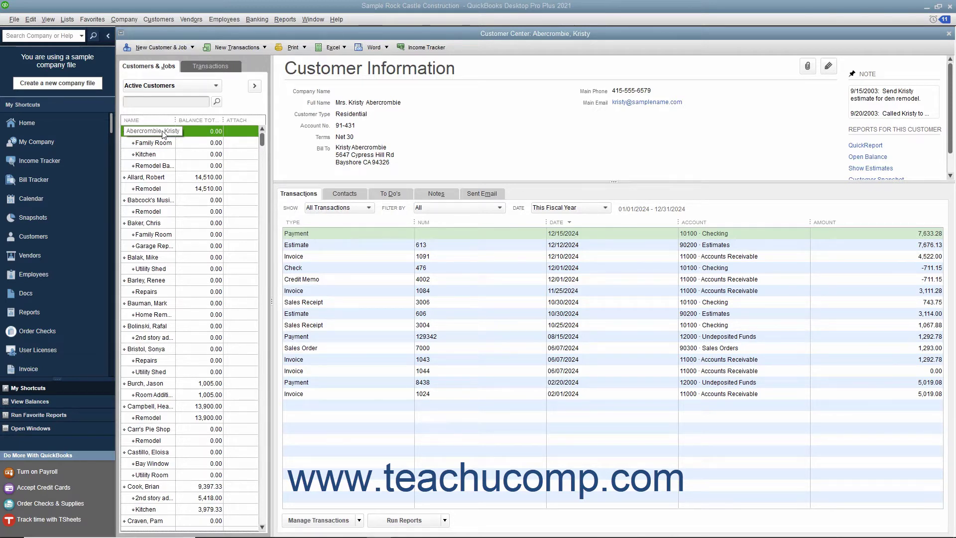
- Close the Customer Center and open it again
left_click(948, 33)
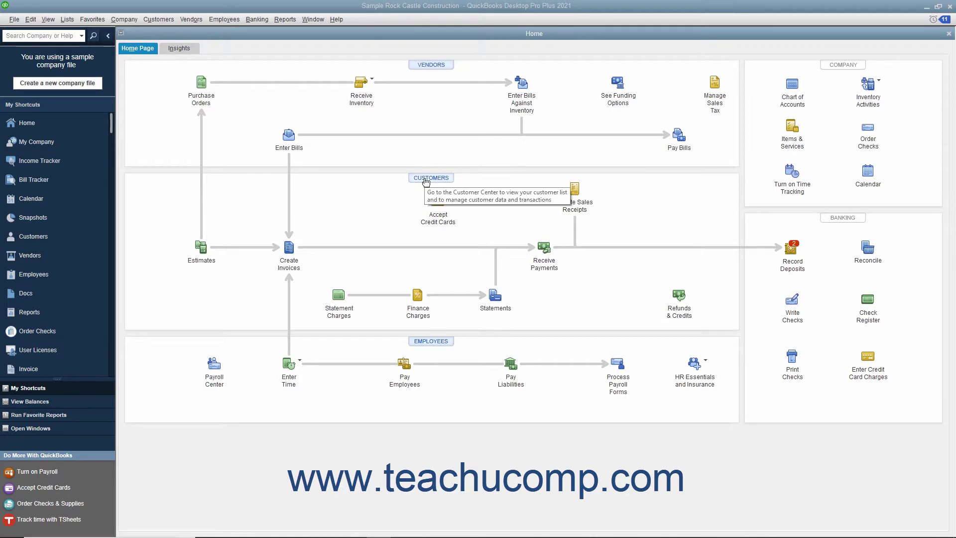
left_click(158, 19)
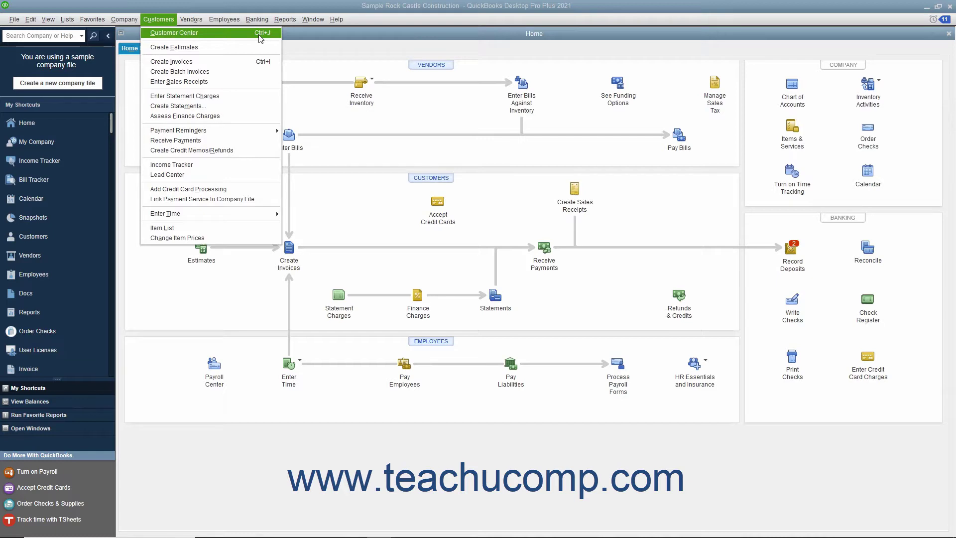
left_click(239, 36)
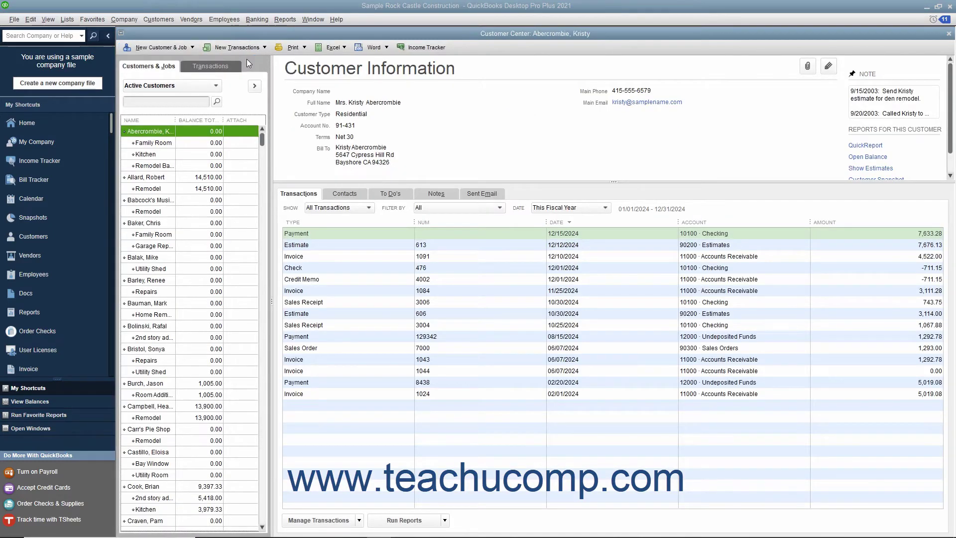
- Start a new customer record and enter the customer's name, last name first
left_click(171, 48)
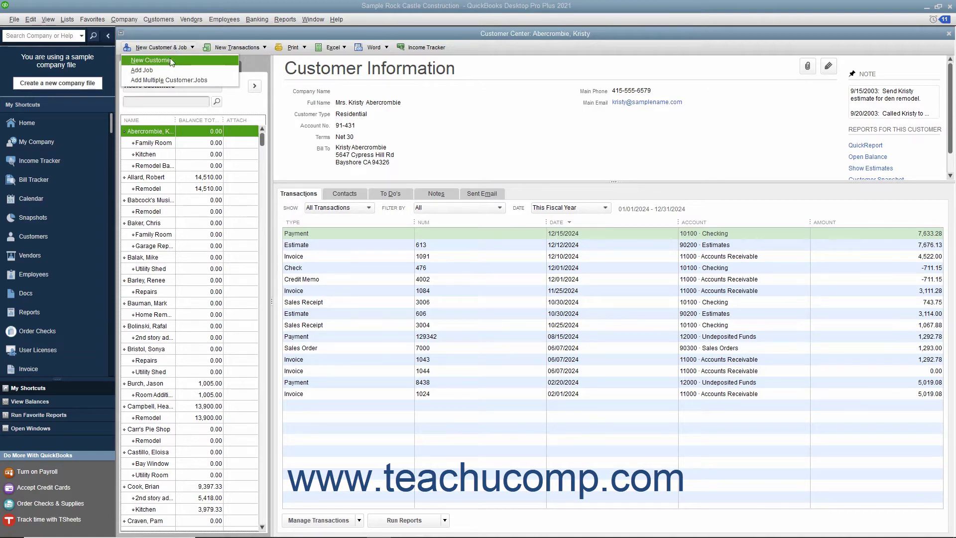
left_click(170, 60)
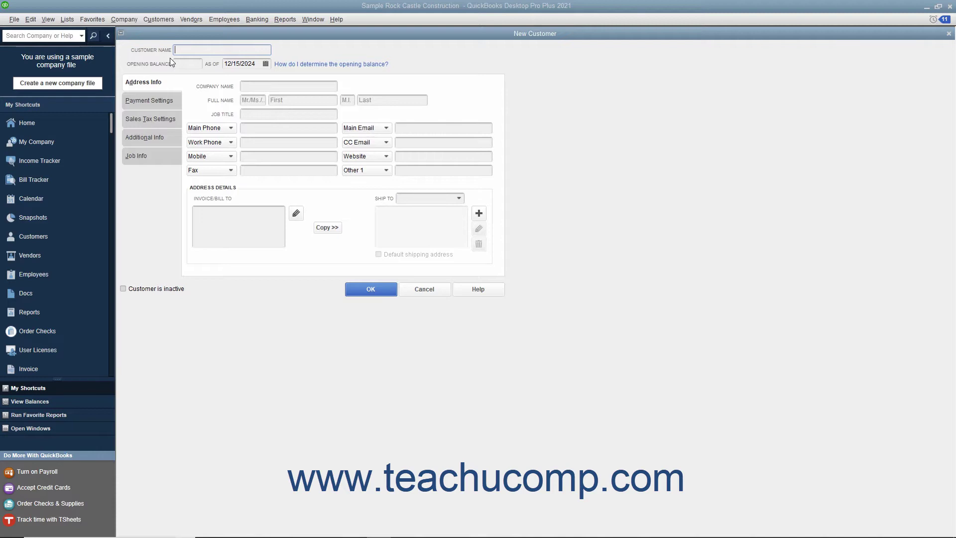
left_click(196, 45)
type("Doe, Jon")
left_click(189, 64)
left_click(265, 63)
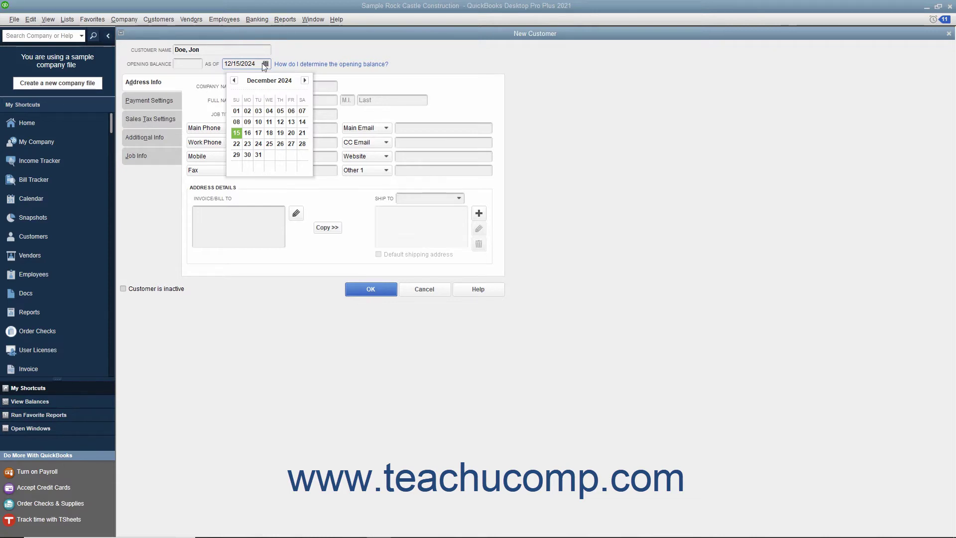
left_click(200, 67)
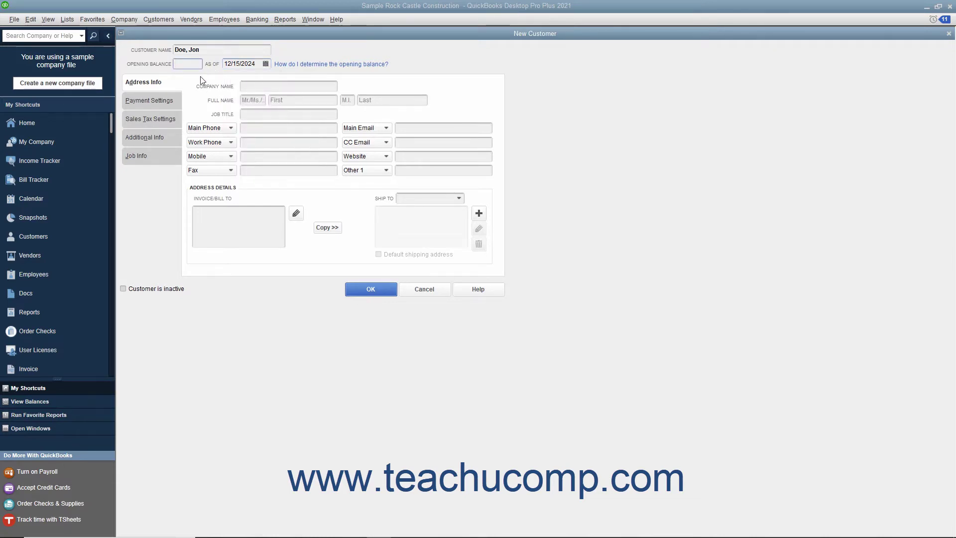
- Fill in the customer's full name in the address information, with the title Mr., first name, middle initial and last name
left_click(160, 86)
left_click(250, 86)
left_click(248, 98)
type("Mr.")
key("Tab")
type("Jon")
key("Tab")
type("Q")
key("Tab")
type("Doe")
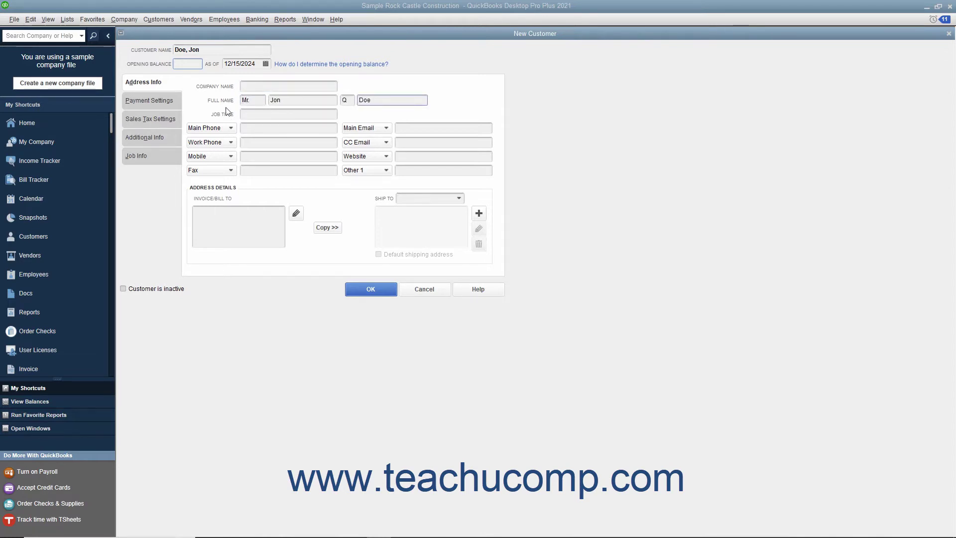
left_click(245, 114)
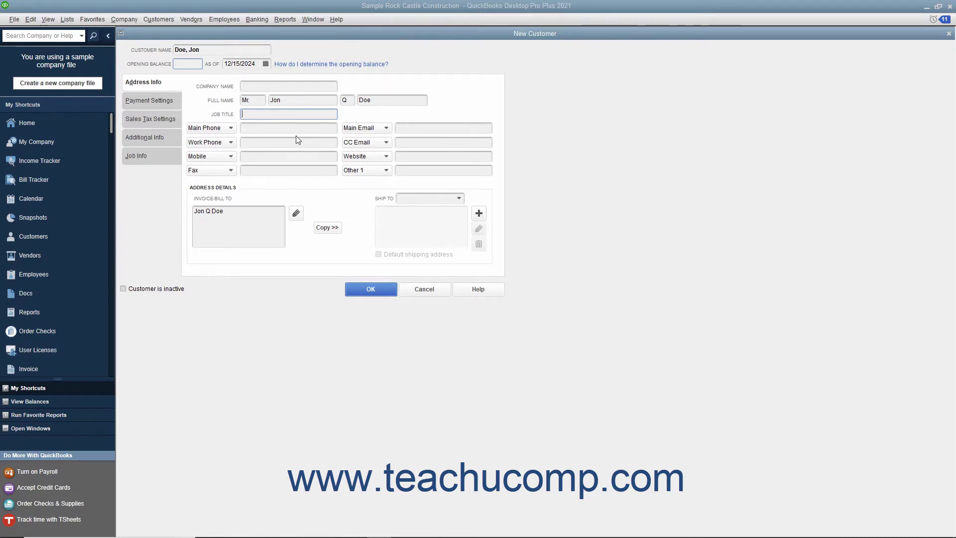
- Check the contact field types available for the main phone, keep Main Phone, and enter the customer's phone number
left_click(231, 129)
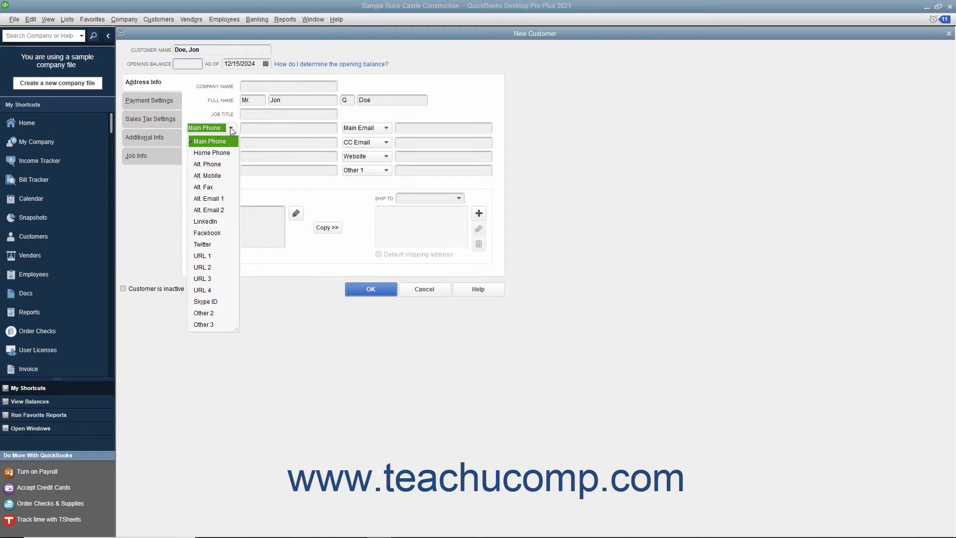
left_click(231, 129)
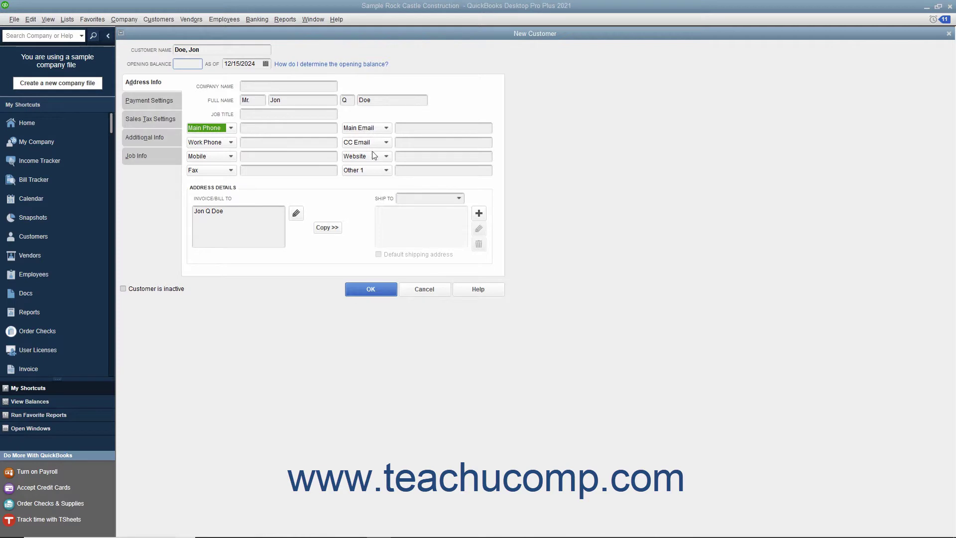
left_click(230, 129)
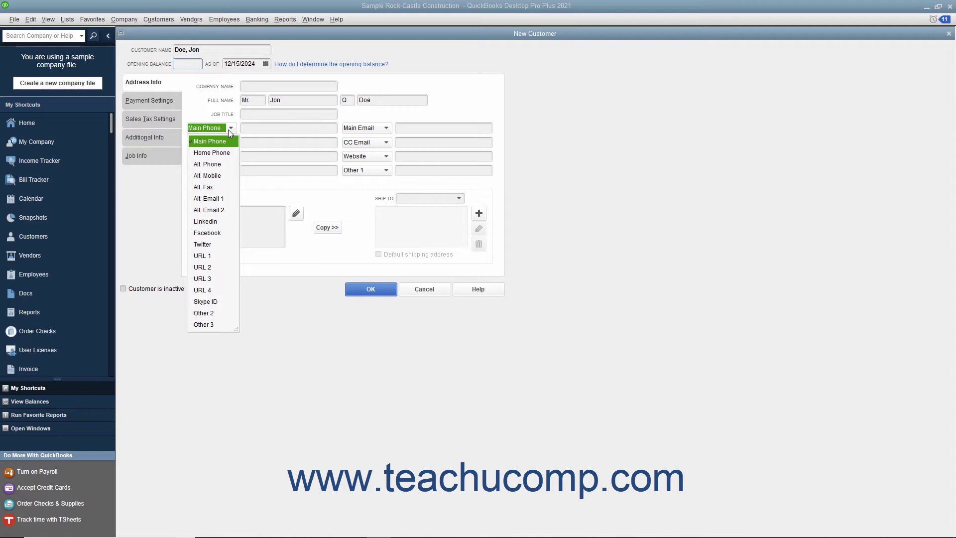
left_click(229, 128)
left_click(261, 130)
type("(800) 111-2222")
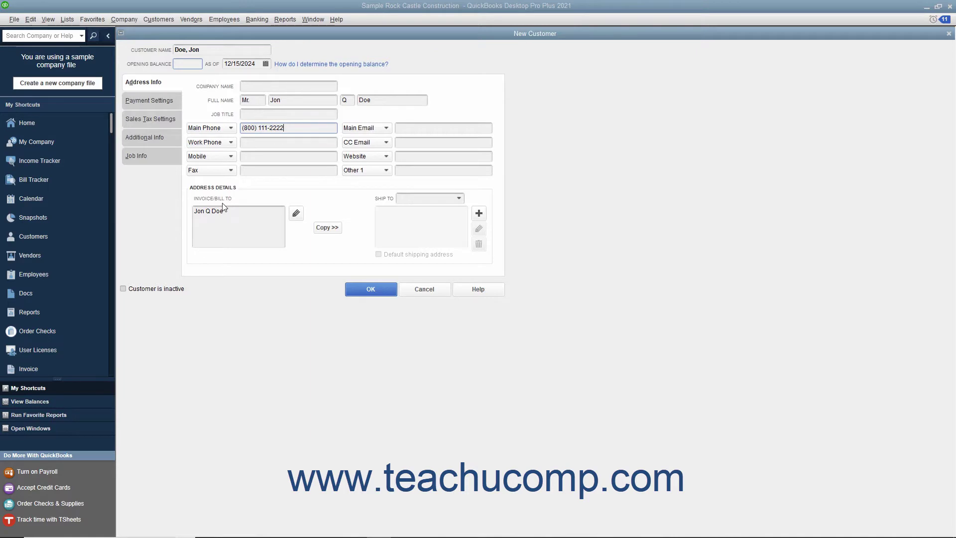
- Enter the customer's street, city, state and zip code as the billing address and copy it as default shipping address Ship To 1
left_click(201, 222)
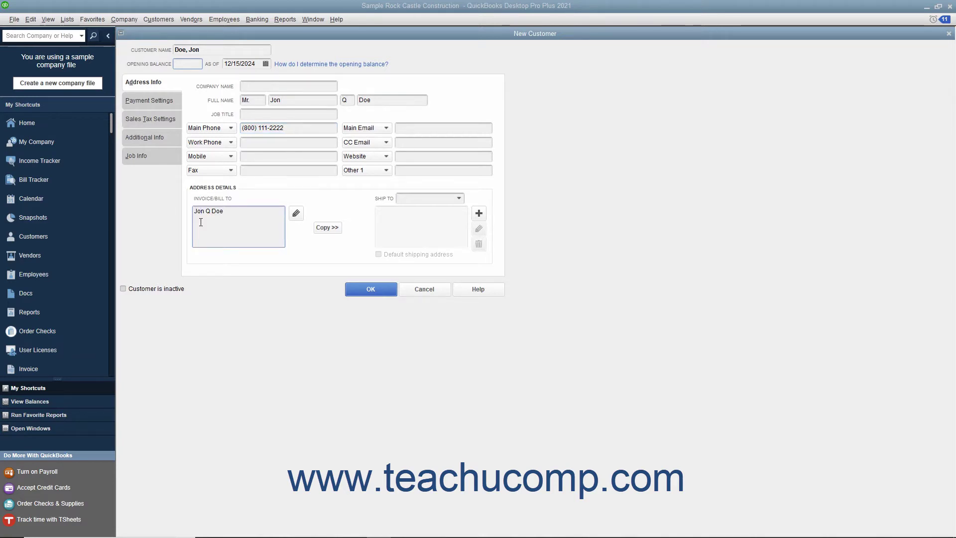
left_click(291, 217)
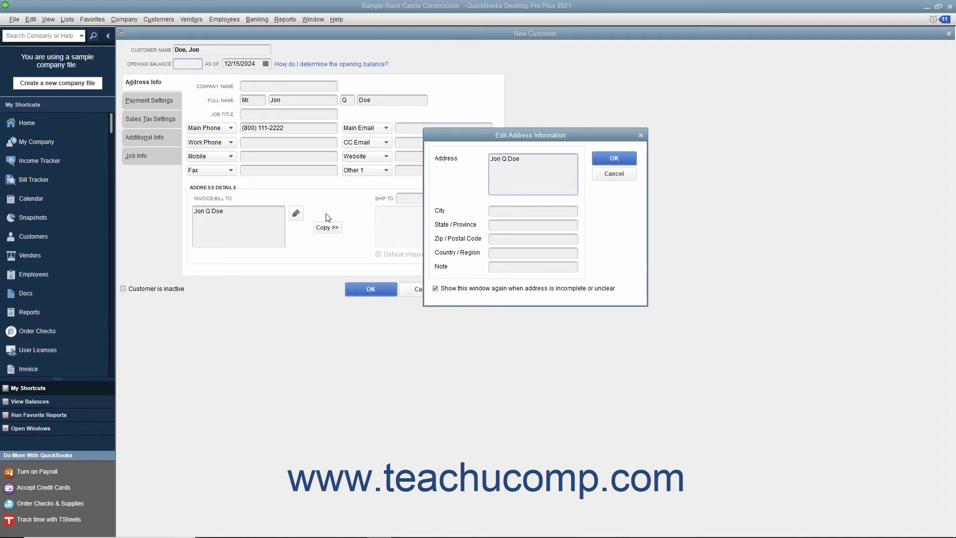
key("Return")
type("100 Main St.")
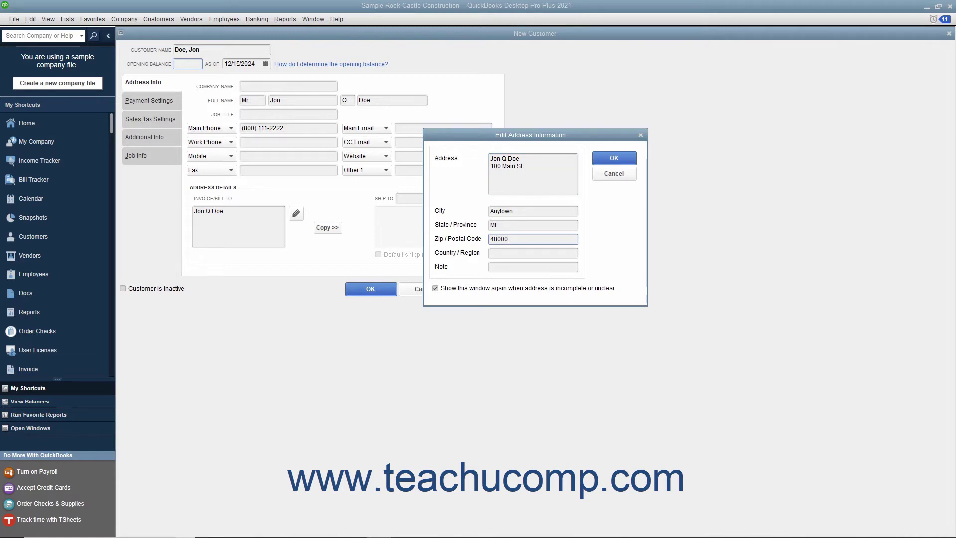
left_click(597, 157)
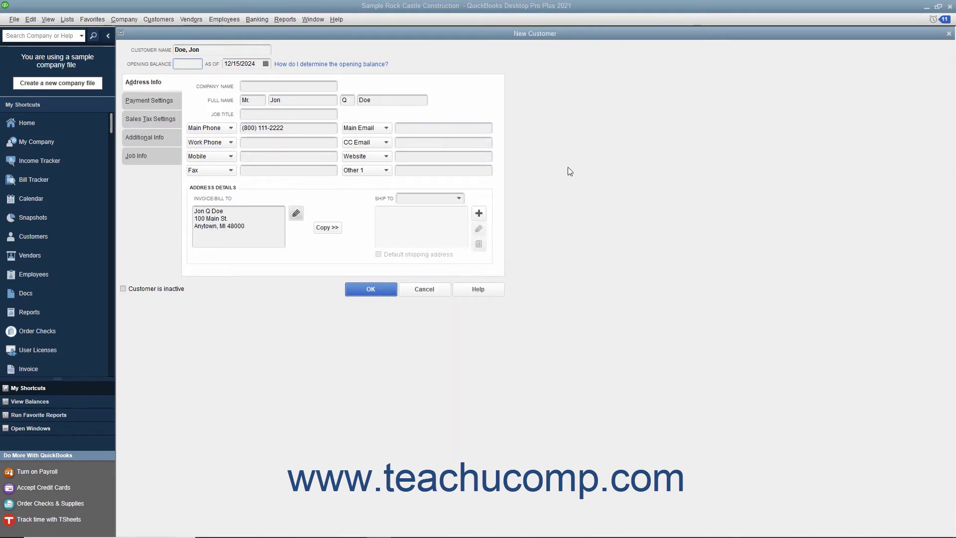
left_click(327, 227)
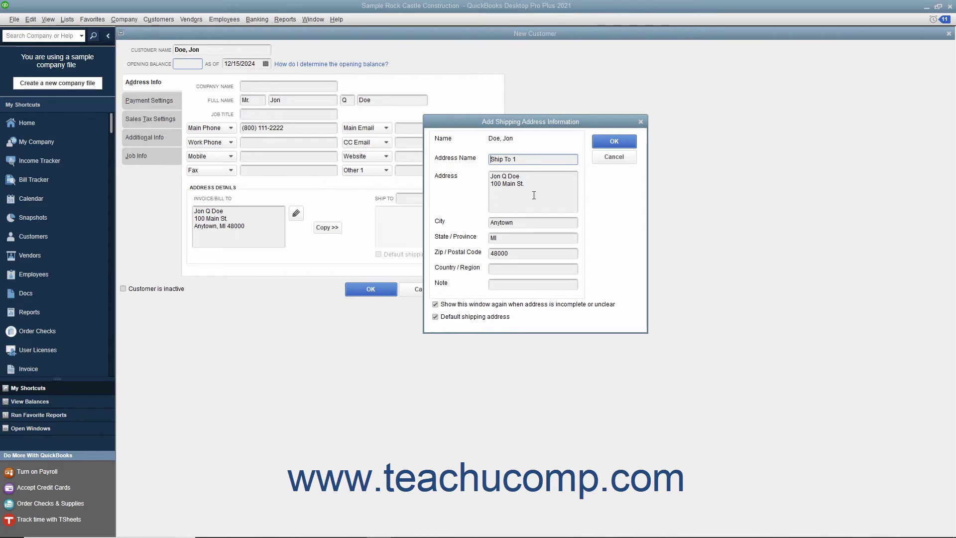
left_click(624, 142)
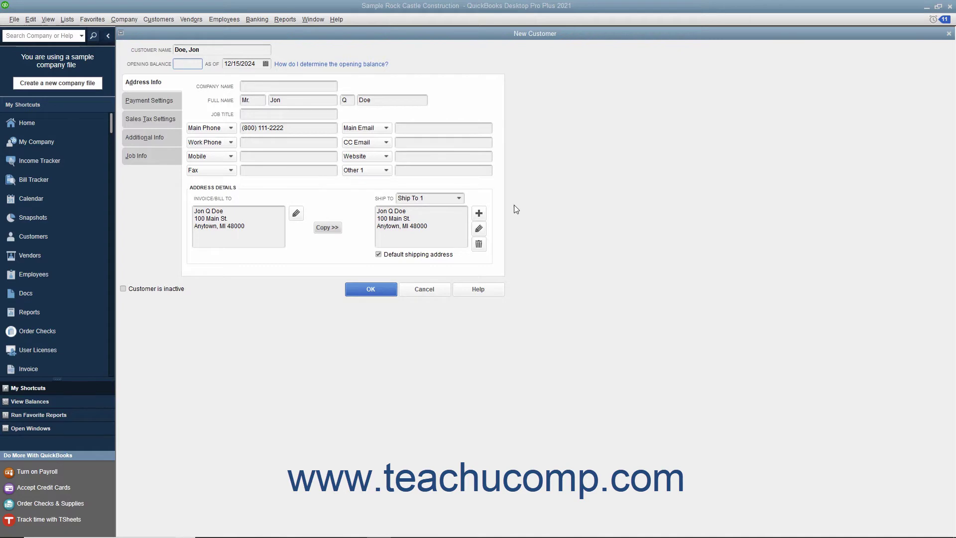
- Add a second shipping address named Alt Ship with the customer's name, street, city, state and zip code
left_click(478, 214)
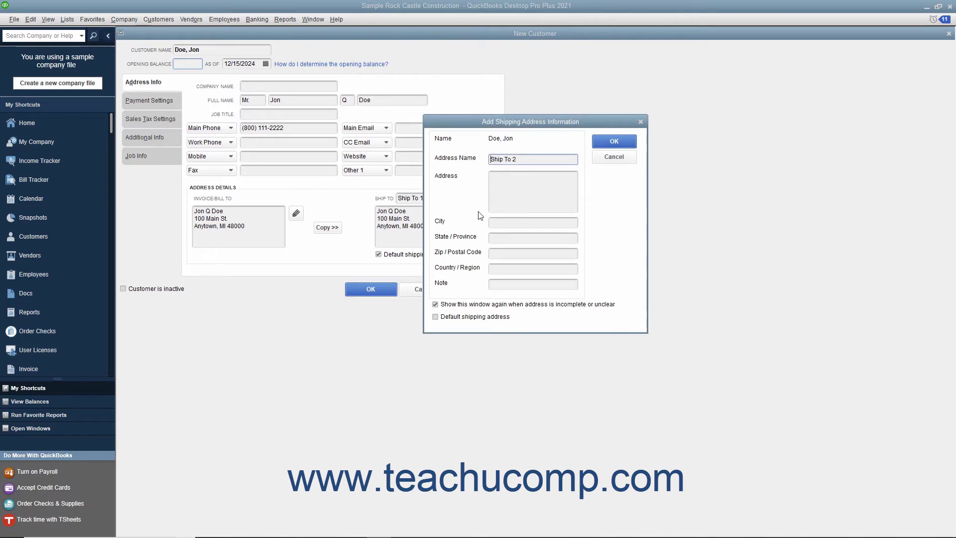
left_click_drag(520, 159, 468, 164)
type("Alt Ship")
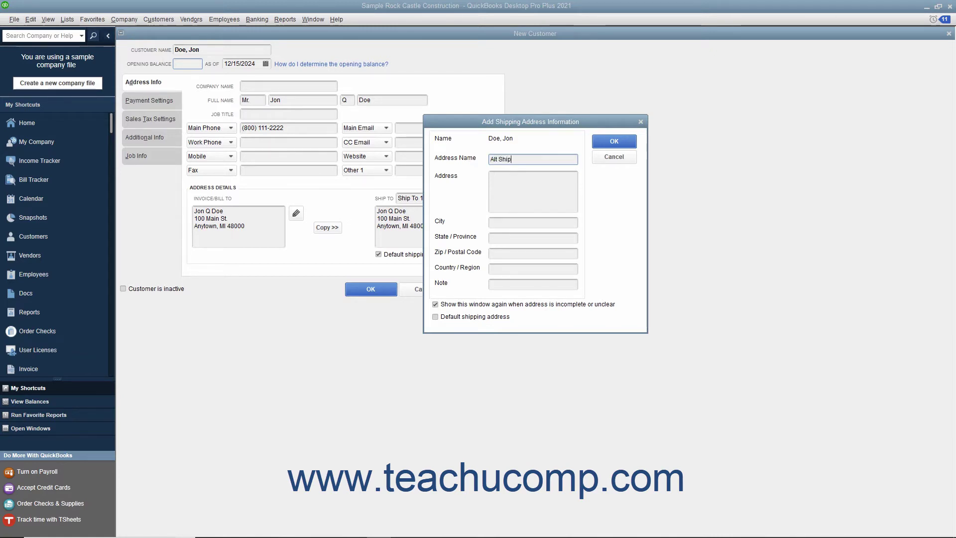
left_click(496, 183)
left_click(495, 222)
left_click(491, 239)
left_click(491, 254)
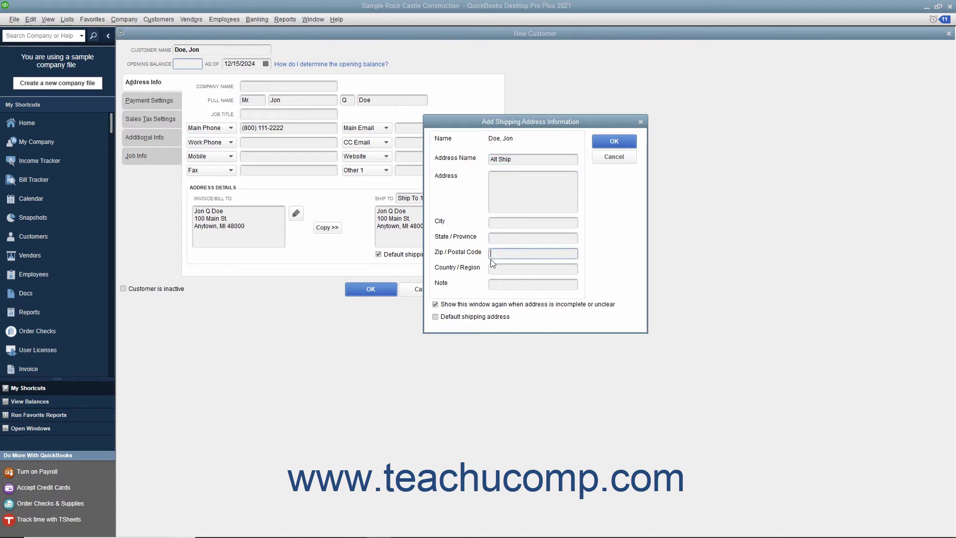
left_click(496, 178)
left_click(598, 145)
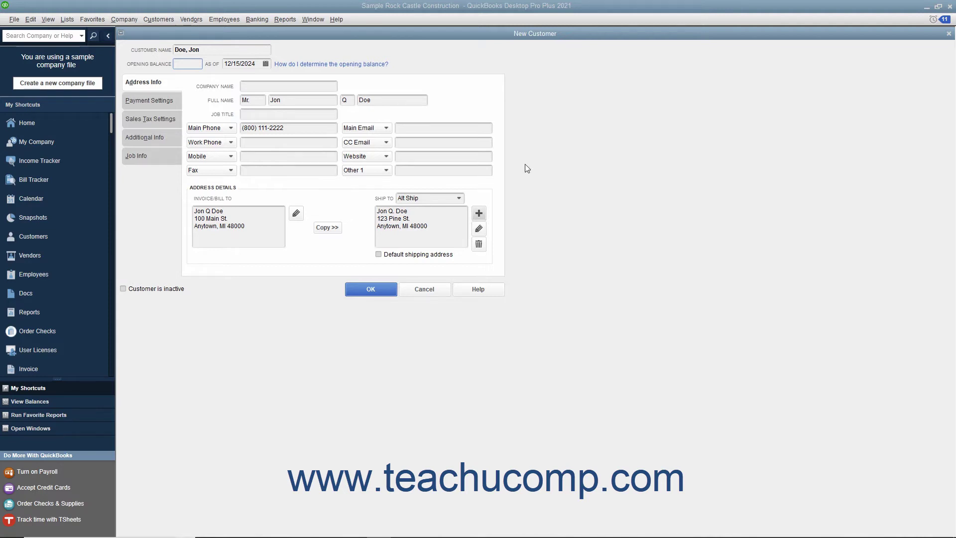
- Delete the Alt Ship shipping address and select Ship To 1 again
left_click(458, 197)
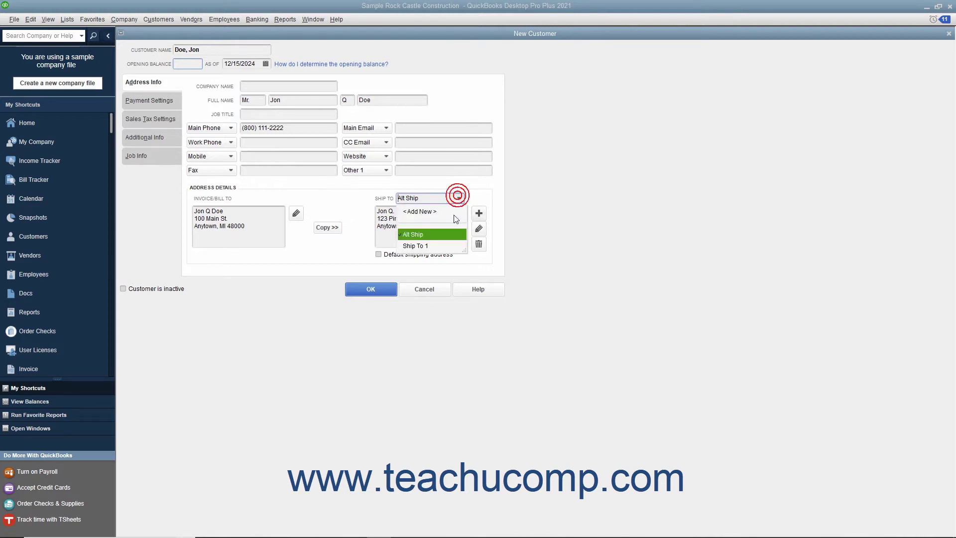
left_click(440, 243)
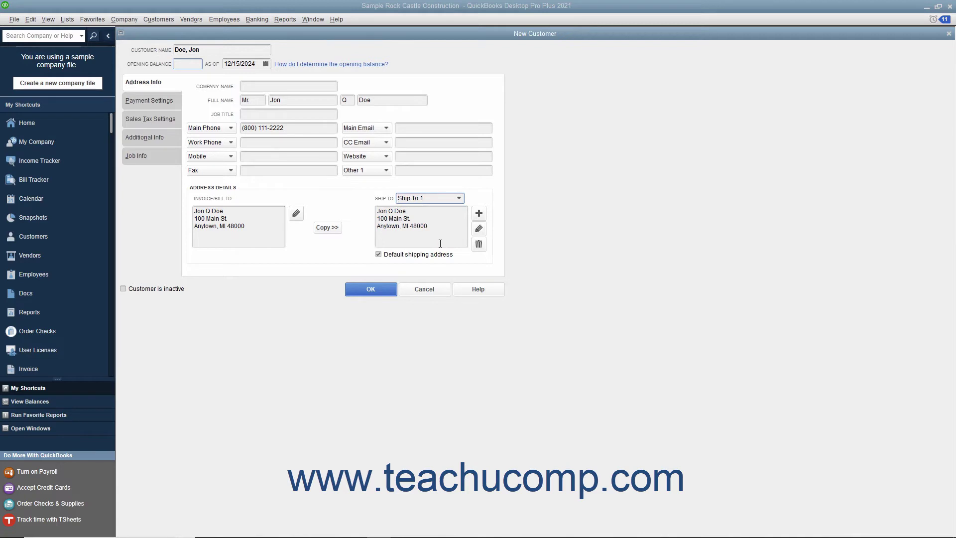
left_click(458, 198)
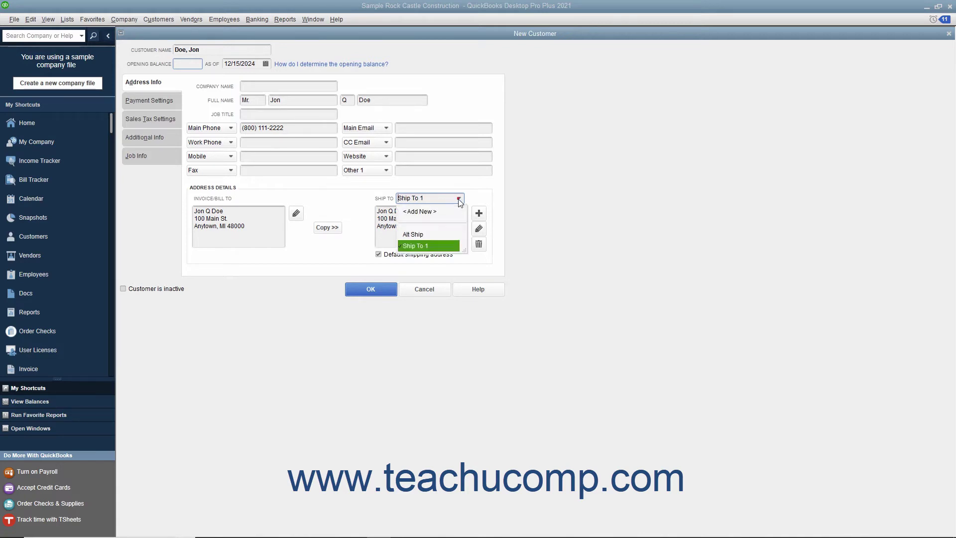
left_click(435, 235)
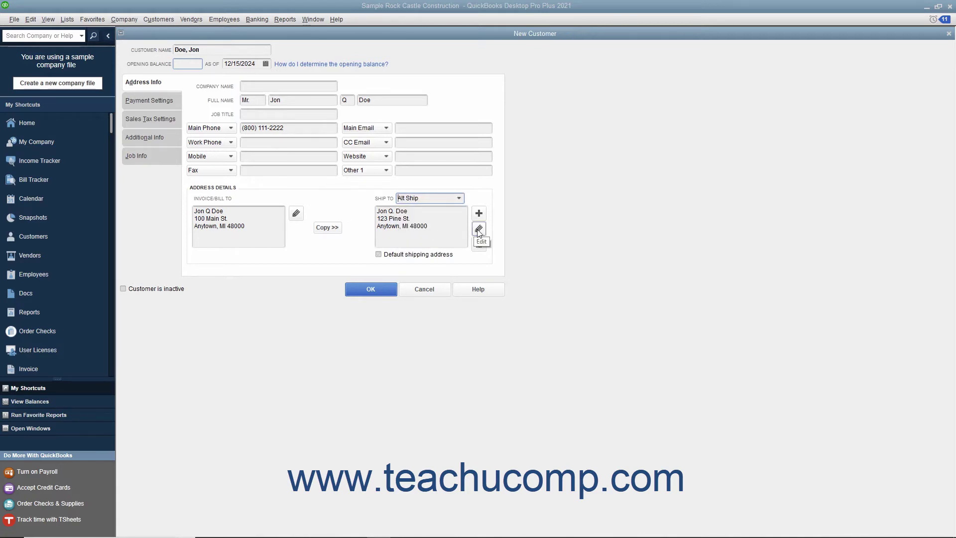
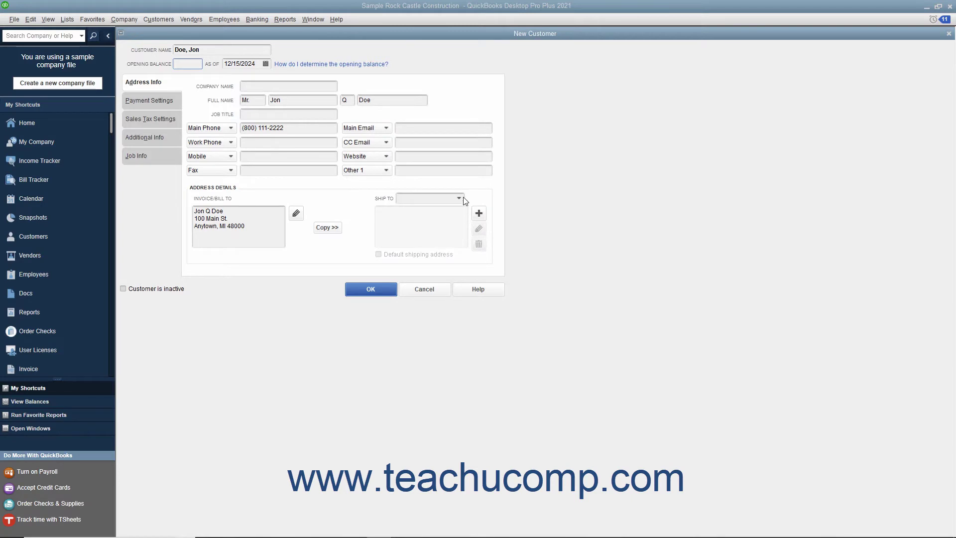
left_click(438, 231)
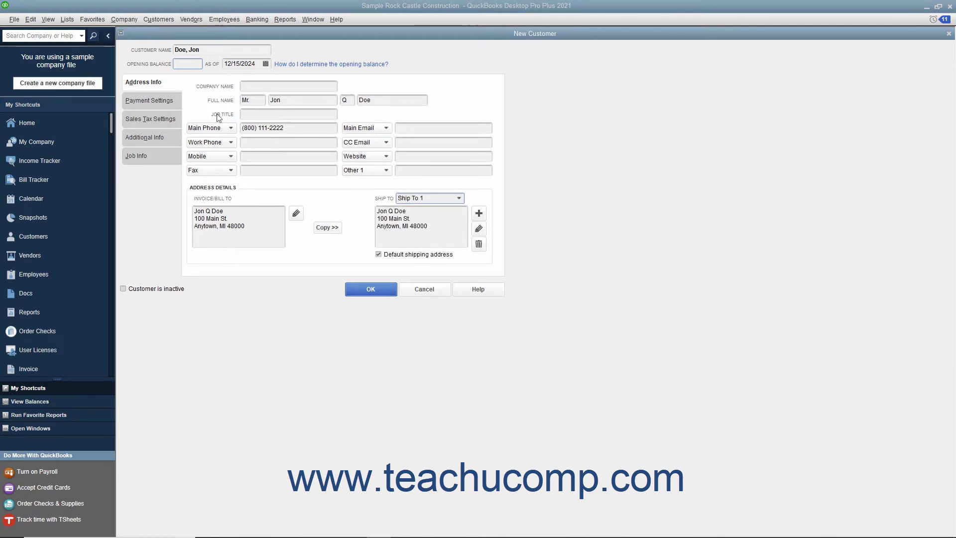
- Set the customer's payment terms to Net 30 in the payment settings
left_click(154, 101)
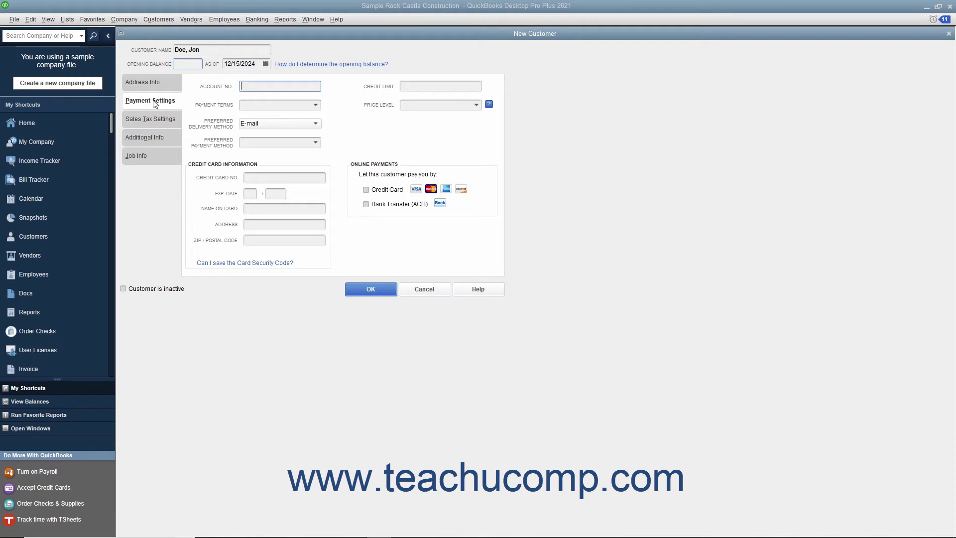
left_click(258, 87)
left_click(429, 85)
left_click(313, 107)
left_click(269, 187)
- Set the customer's preferred delivery method to Mail and preferred payment method to Check, leaving the price level blank
left_click(477, 106)
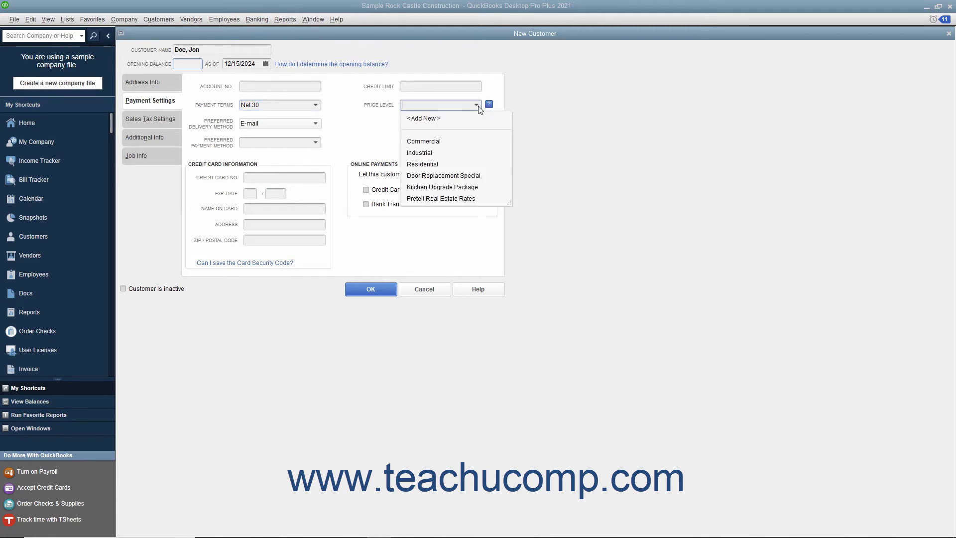
left_click(477, 106)
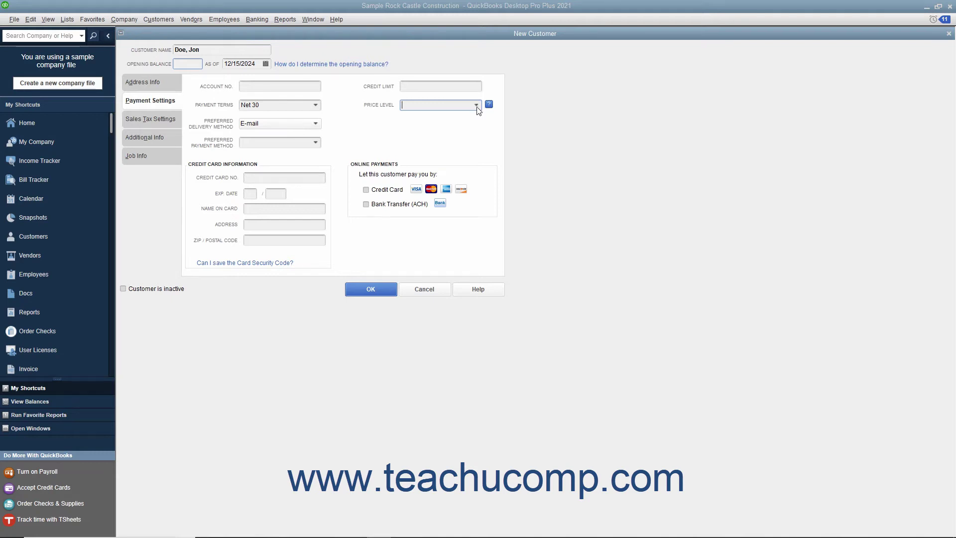
left_click(316, 125)
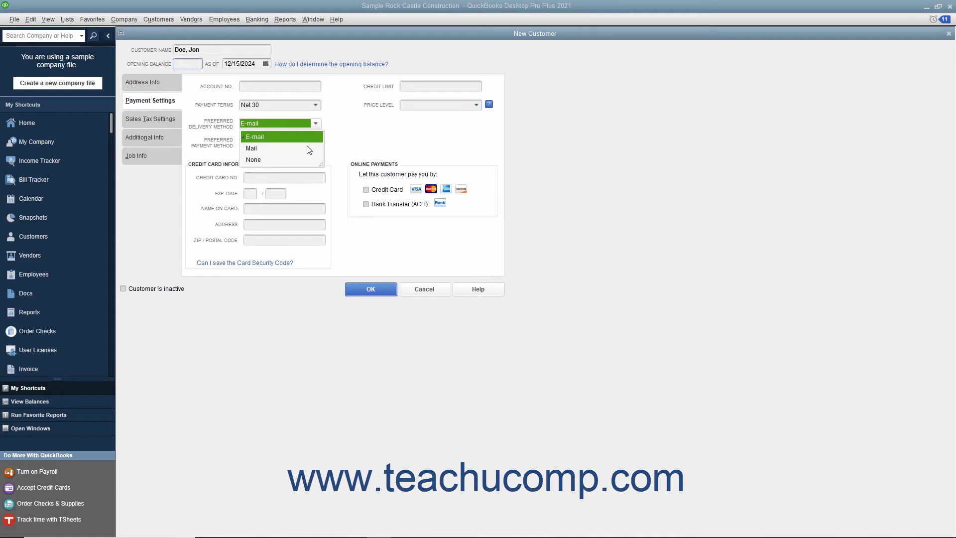
left_click(307, 145)
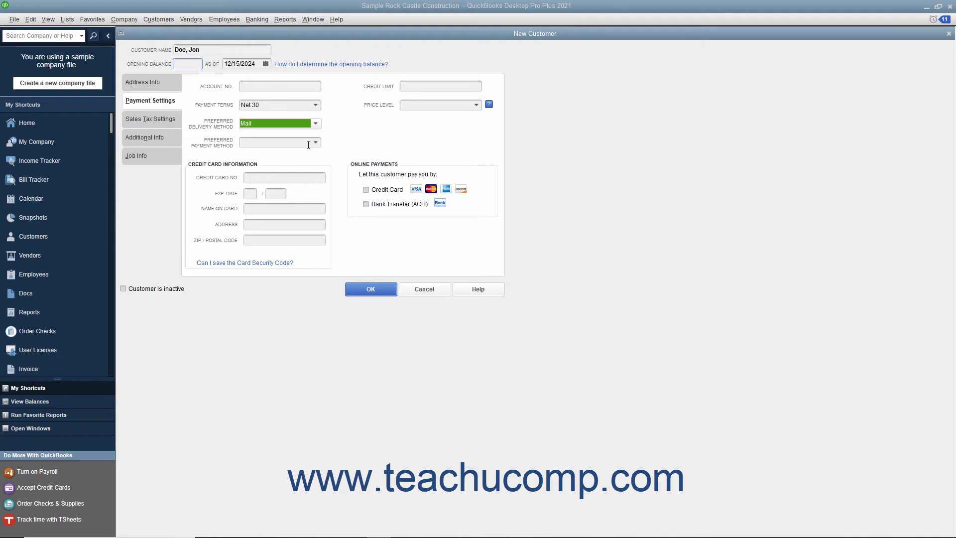
left_click(315, 143)
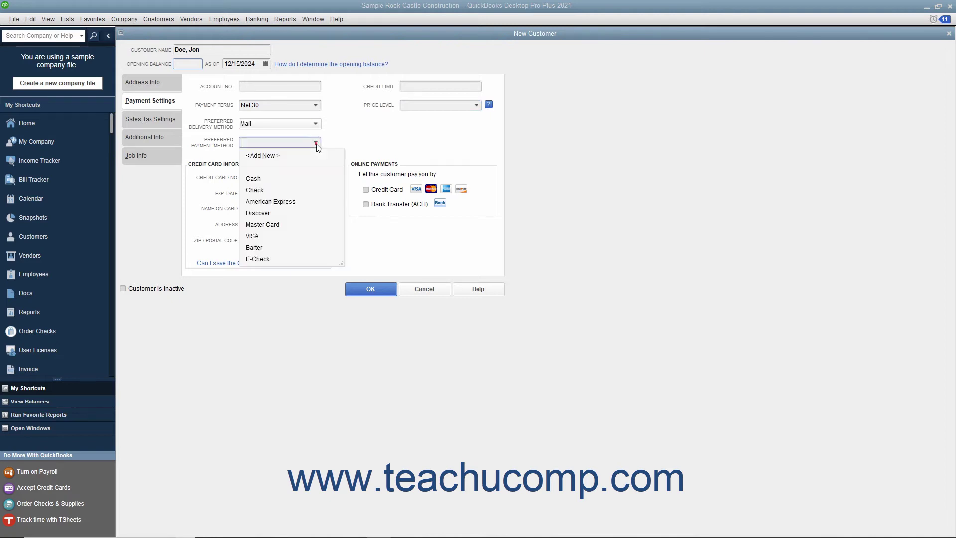
left_click(267, 191)
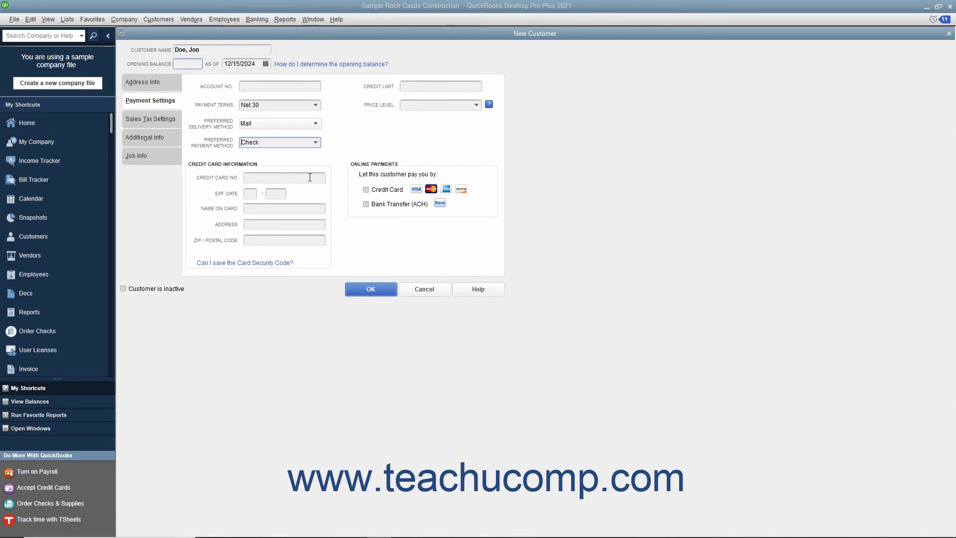
left_click(366, 190)
left_click(488, 175)
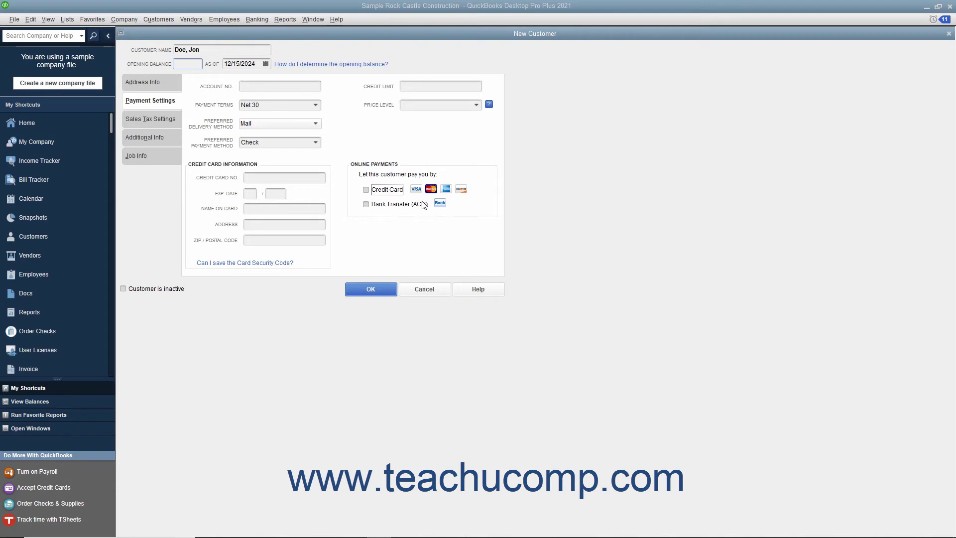
left_click(286, 178)
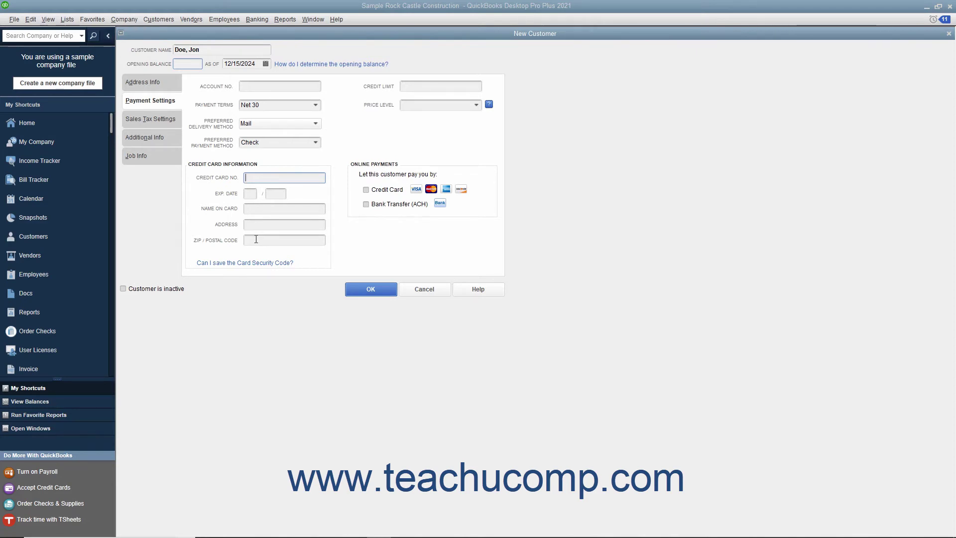
- Set the customer's tax code to Non in the sales tax settings, leaving the resale number blank
left_click(168, 120)
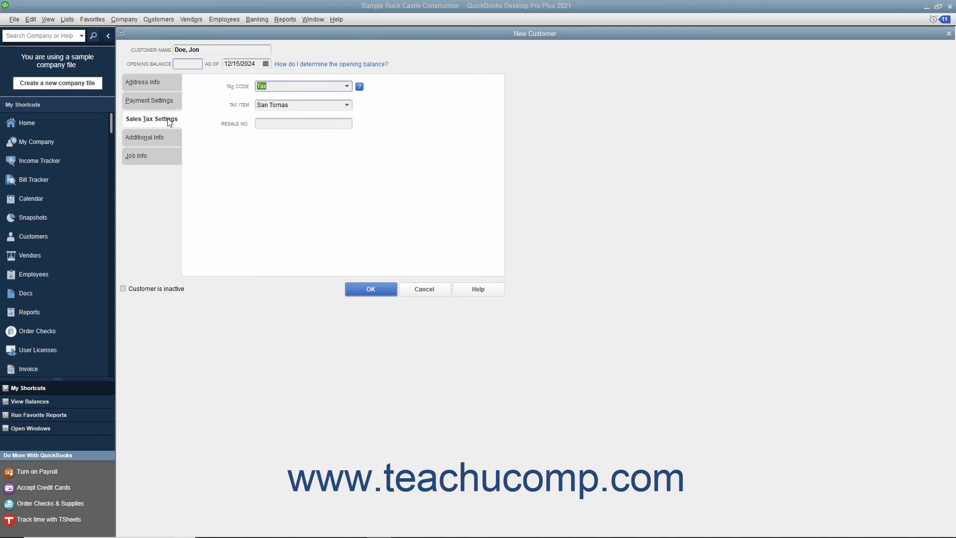
left_click(347, 87)
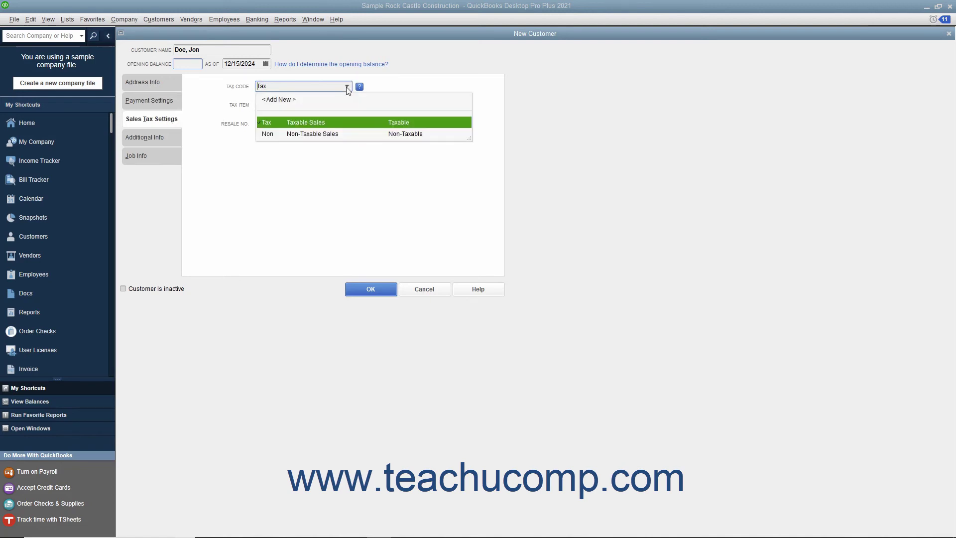
left_click(339, 122)
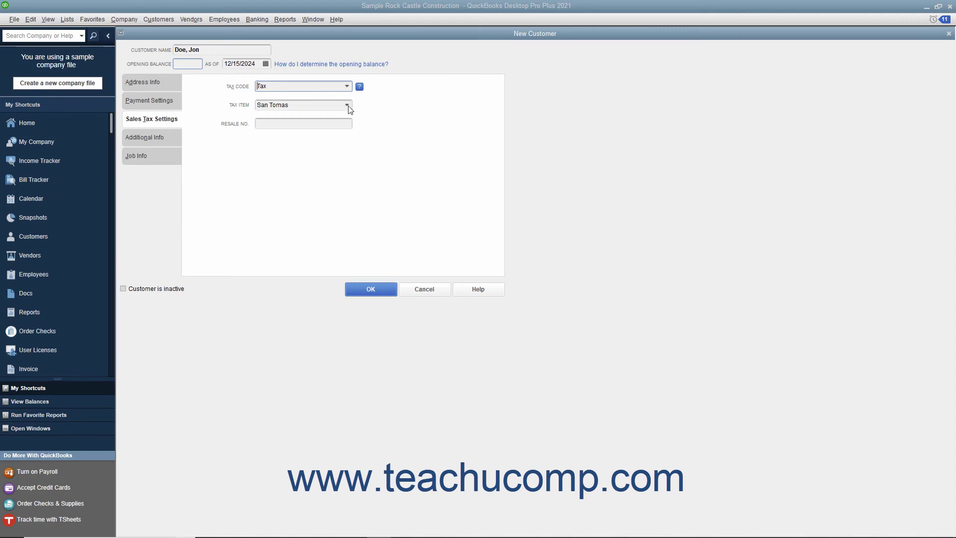
left_click(347, 105)
left_click(347, 105)
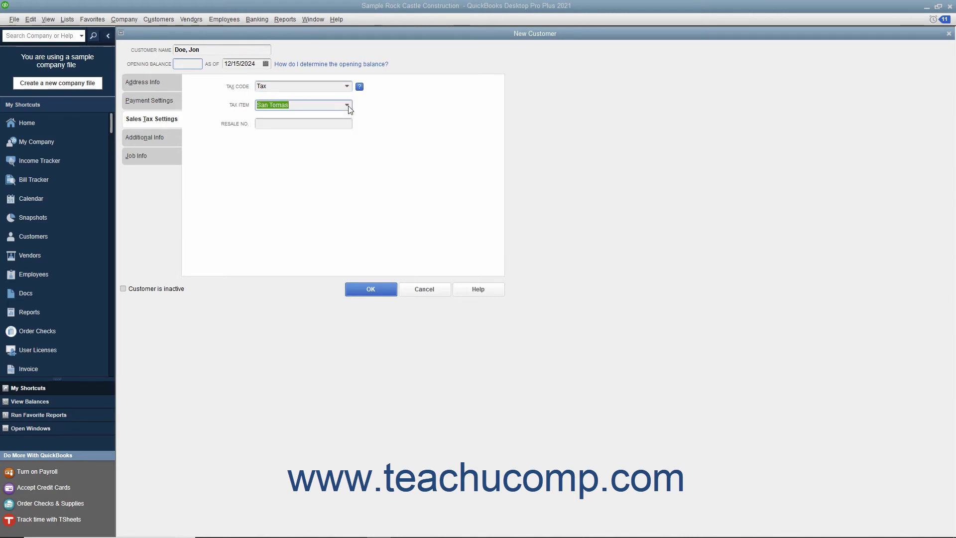
key("shift+Tab")
type("N")
key("Tab")
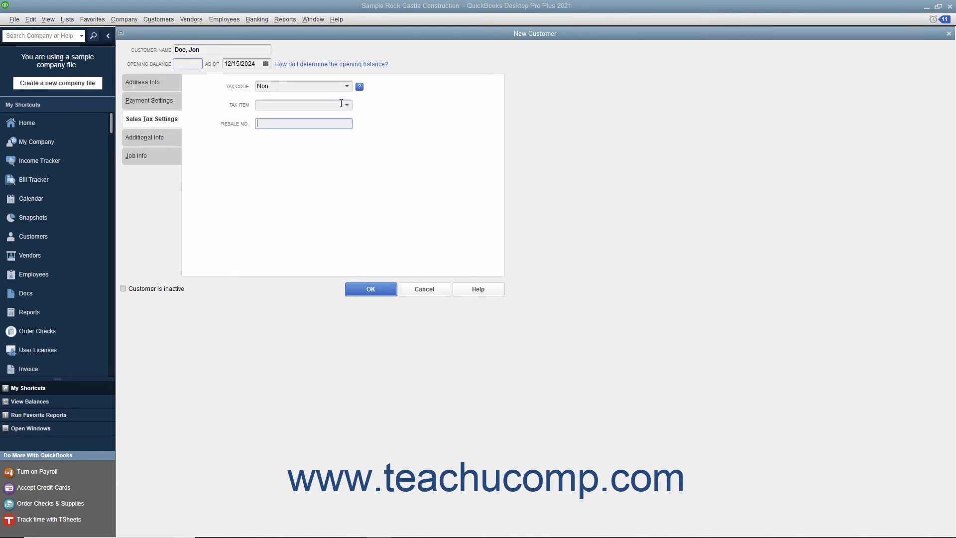
left_click(288, 125)
- Review the customer type, rep and custom fields in the additional information without filling them in, and save the new customer
left_click(166, 143)
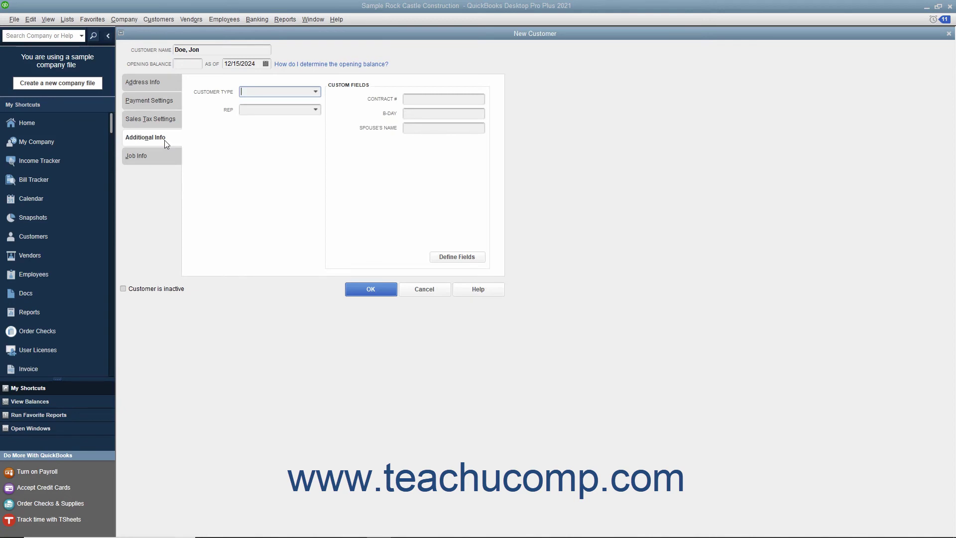
left_click(315, 93)
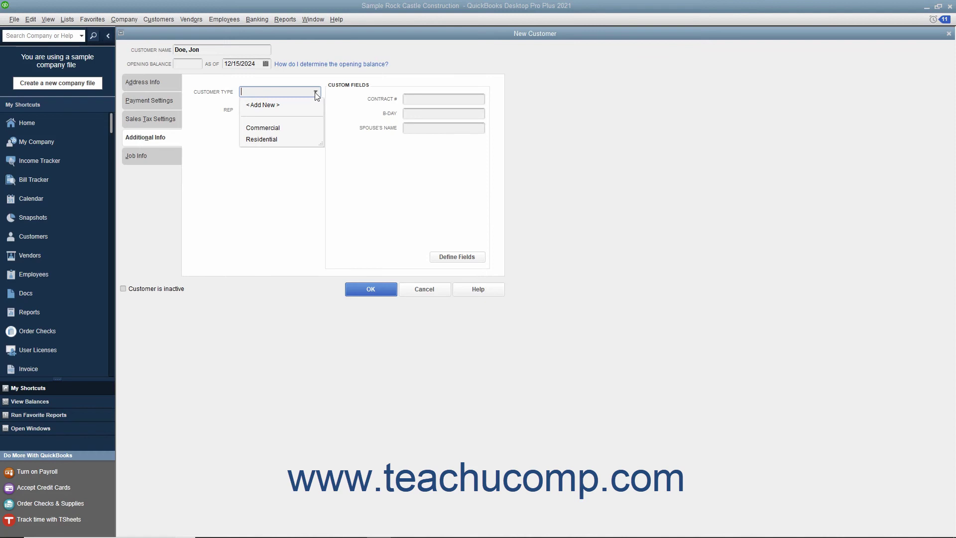
left_click(315, 93)
left_click(315, 106)
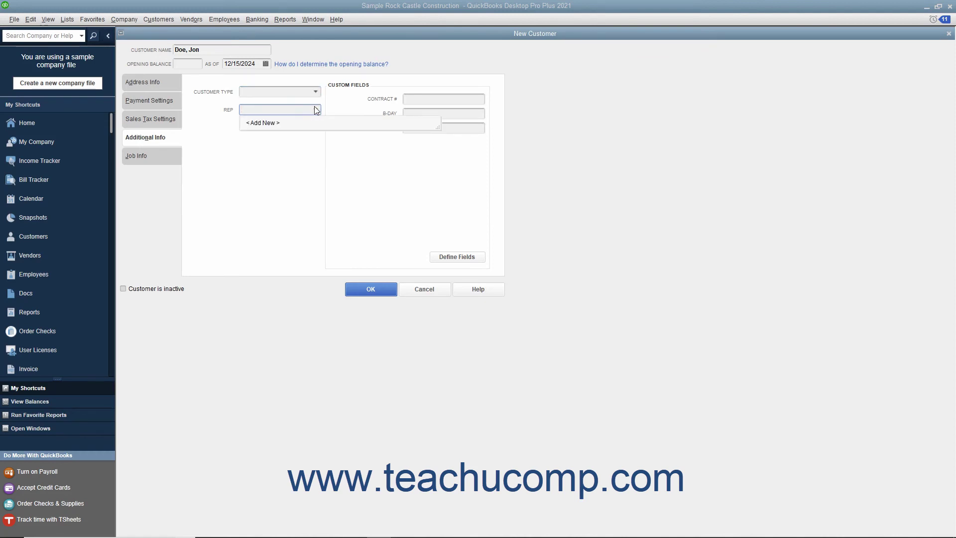
left_click(315, 108)
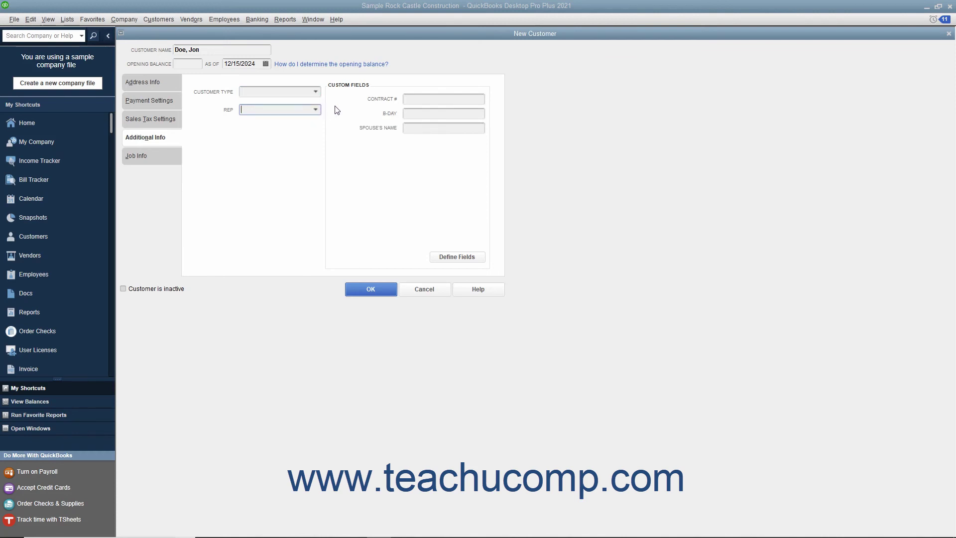
left_click(409, 98)
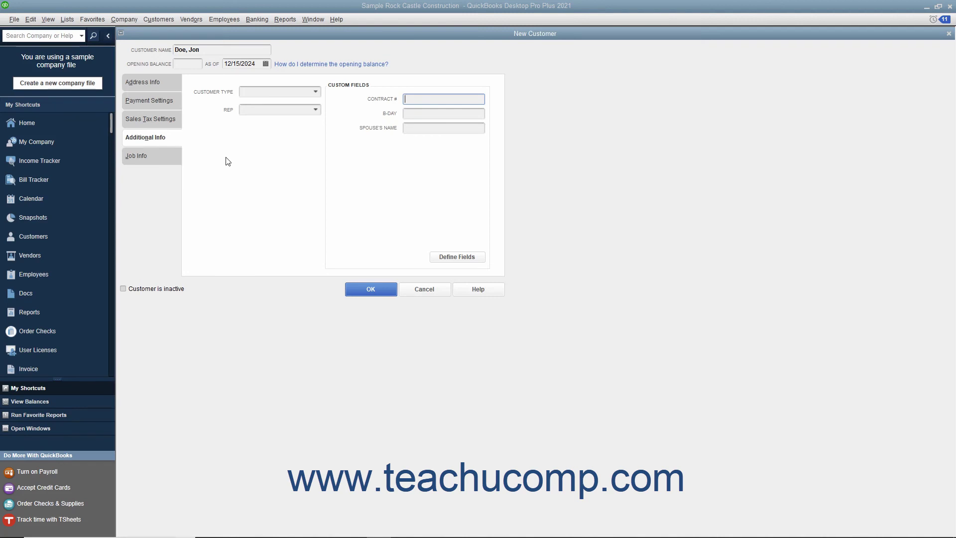
left_click(357, 289)
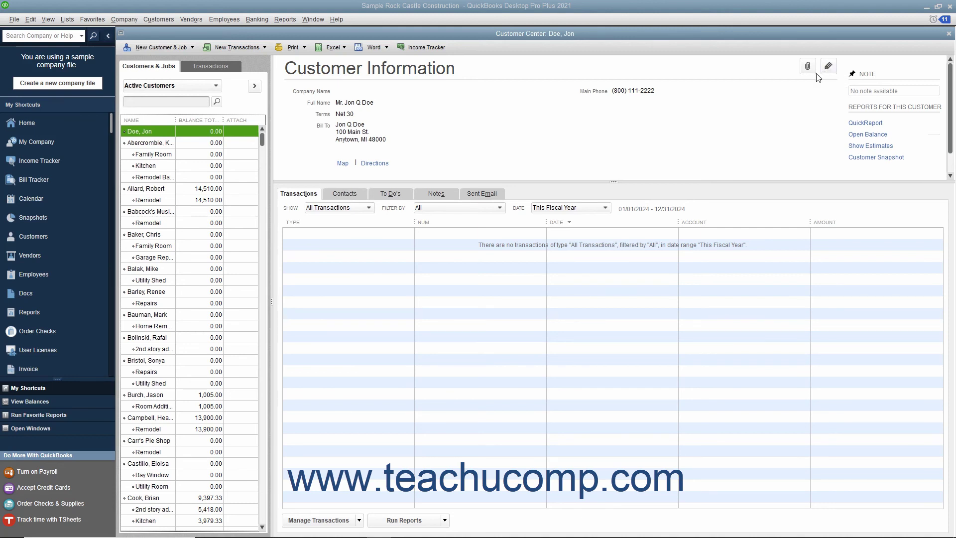
- Edit the new customer's record to change the last digit of the main phone number, and save it
right_click(164, 130)
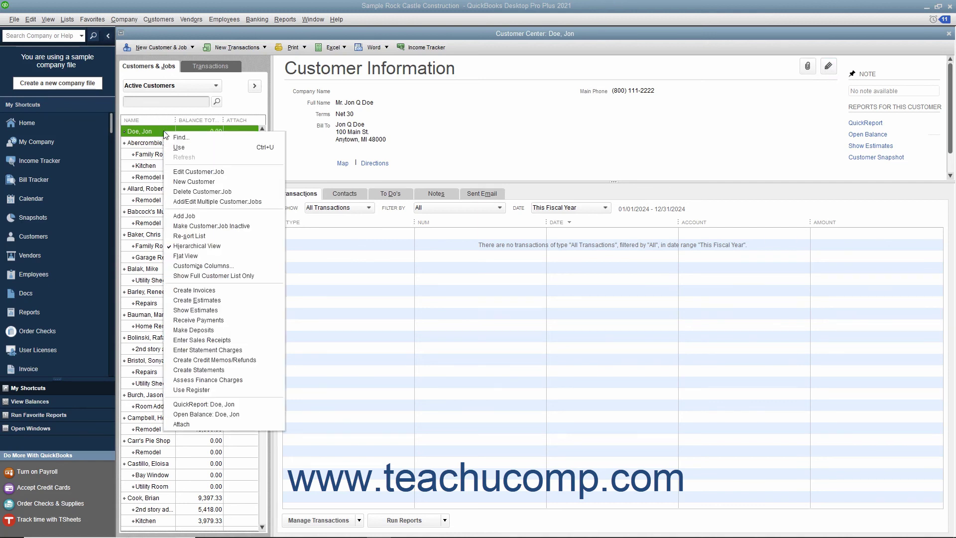
left_click(192, 172)
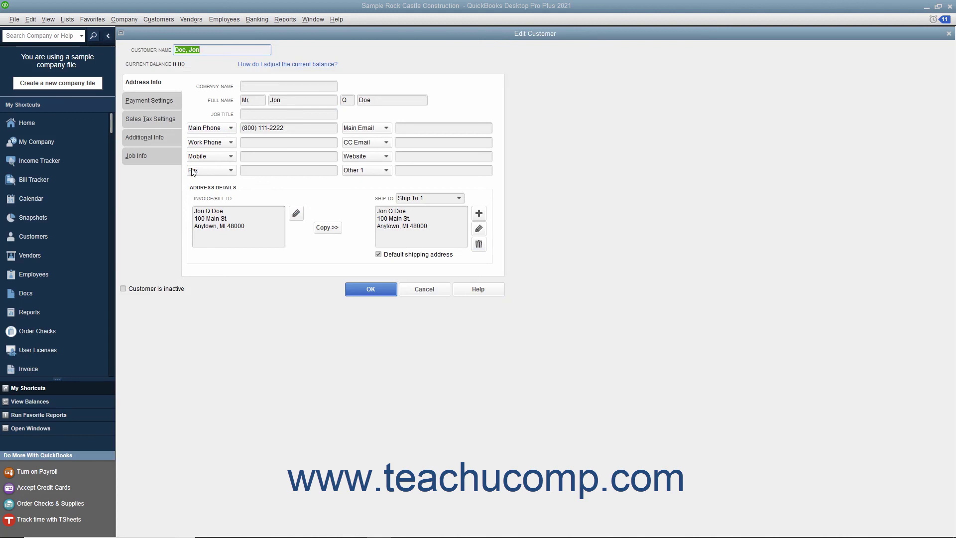
left_click(290, 128)
key("BackSpace")
type("1")
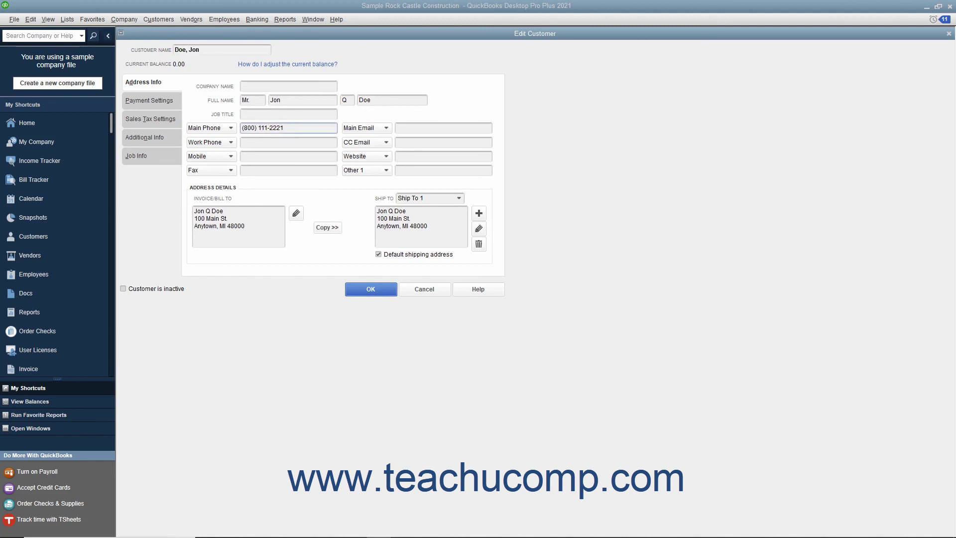
left_click(371, 288)
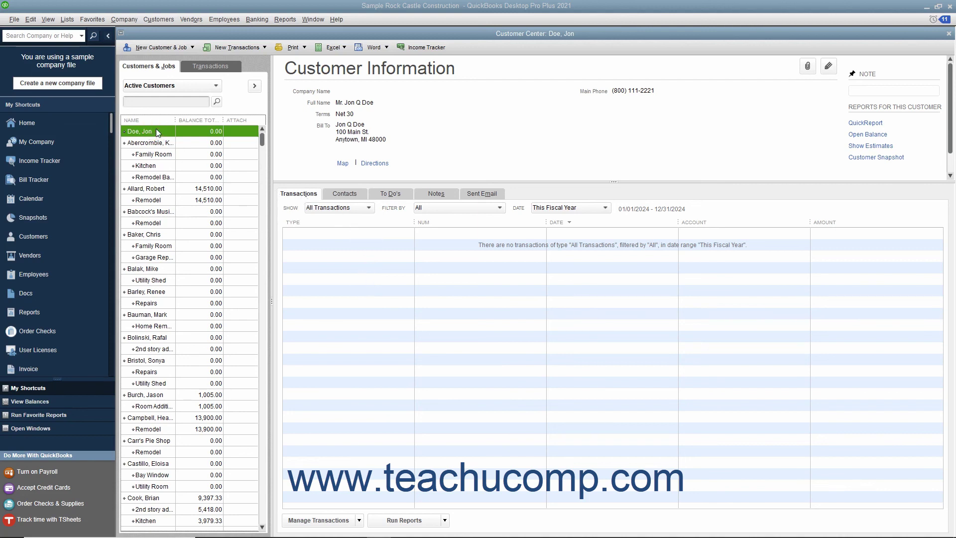
- Delete the newly created customer from the Customers & Jobs list and confirm the deletion
left_click(30, 19)
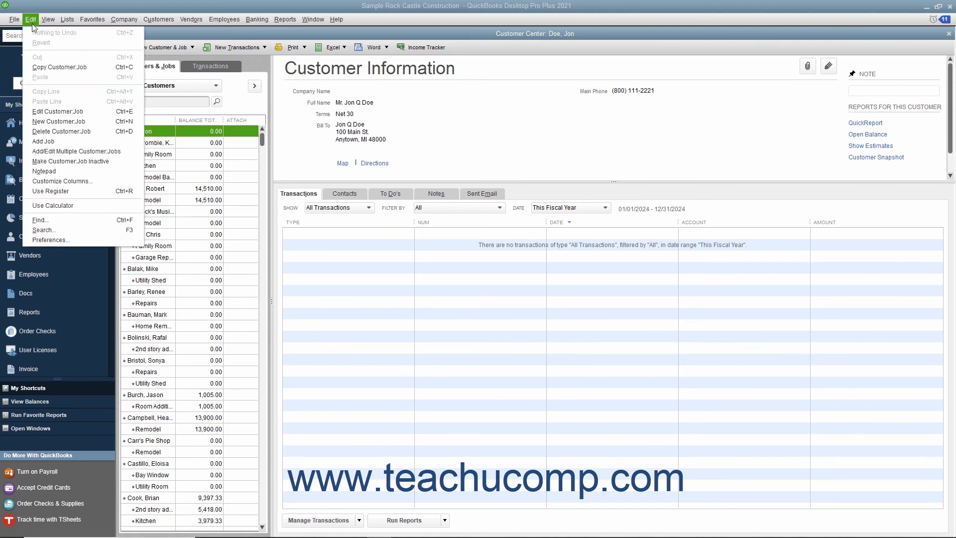
left_click(72, 132)
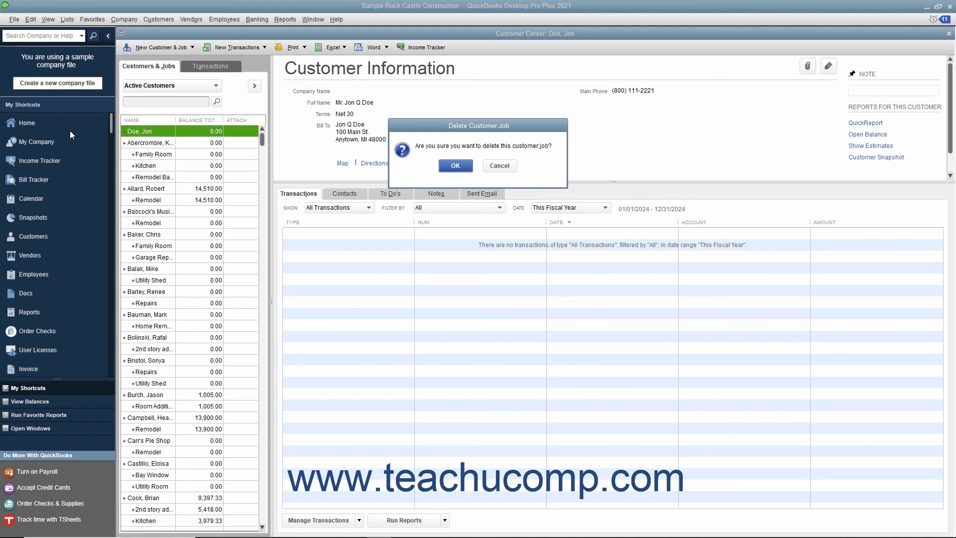
left_click(446, 168)
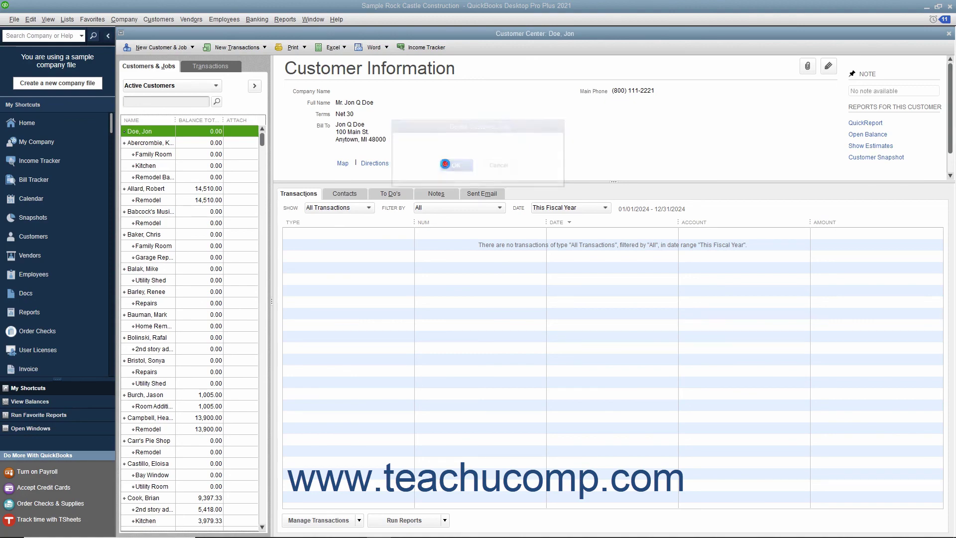